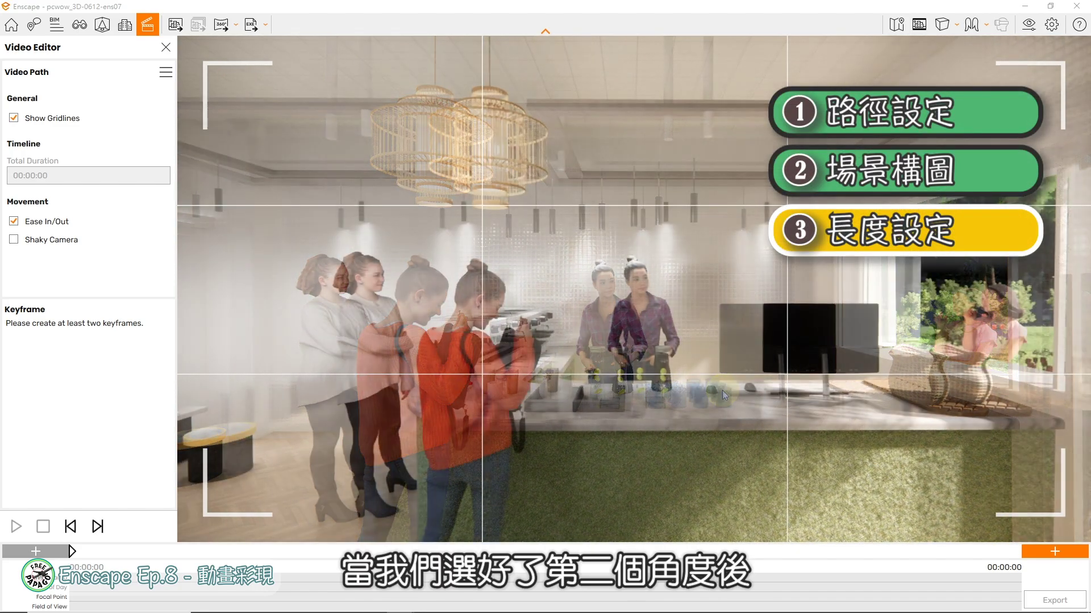
- Add a second camera keyframe and set the total video duration to 00:00:10
left_click(1055, 554)
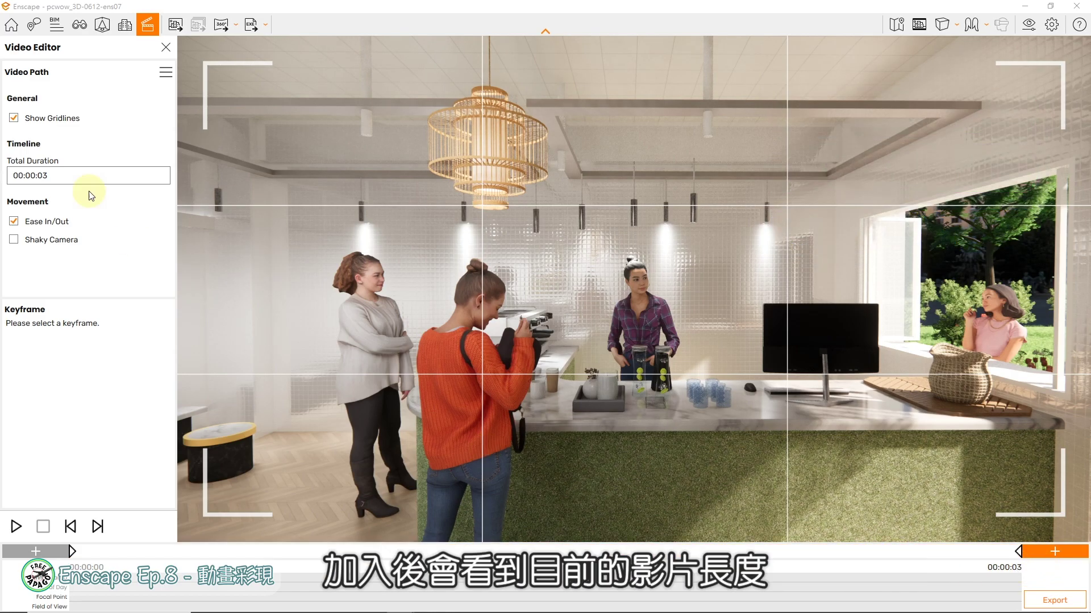
left_click(54, 178)
left_click(114, 234)
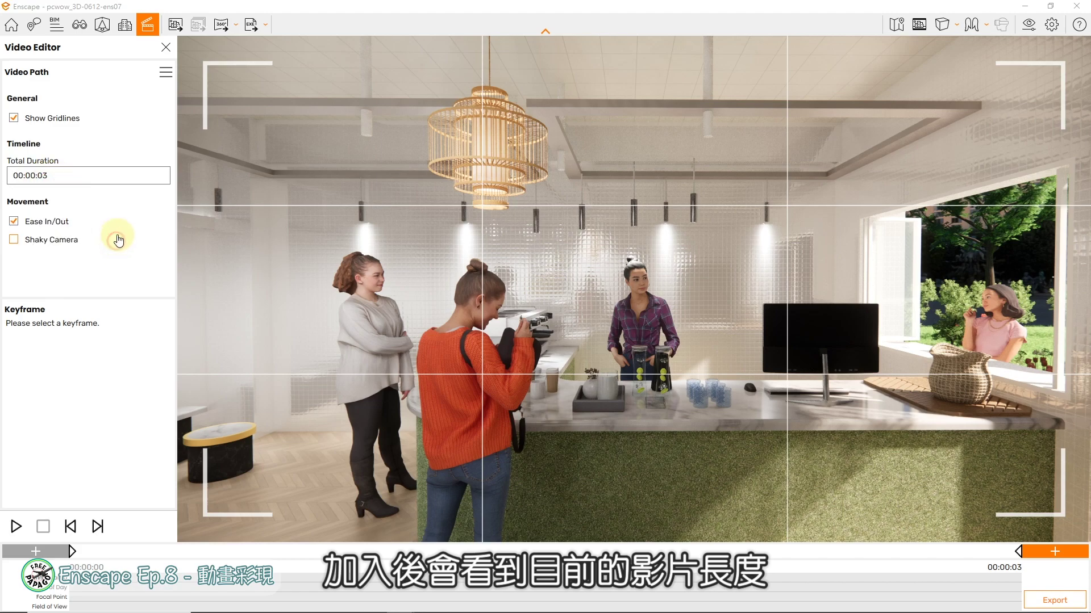
left_click(50, 176)
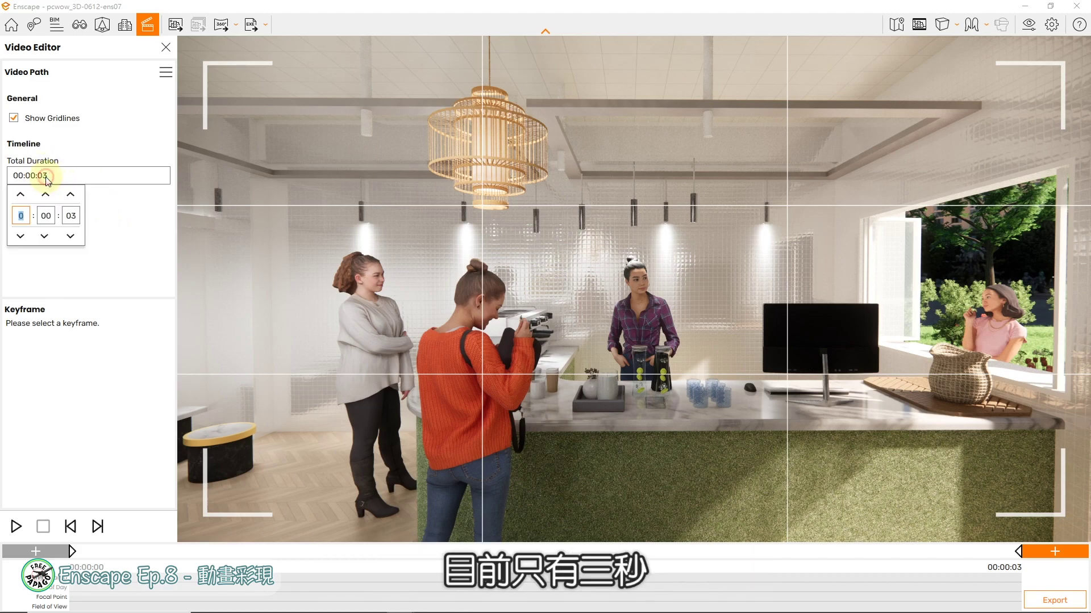
left_click(72, 194)
left_click(132, 236)
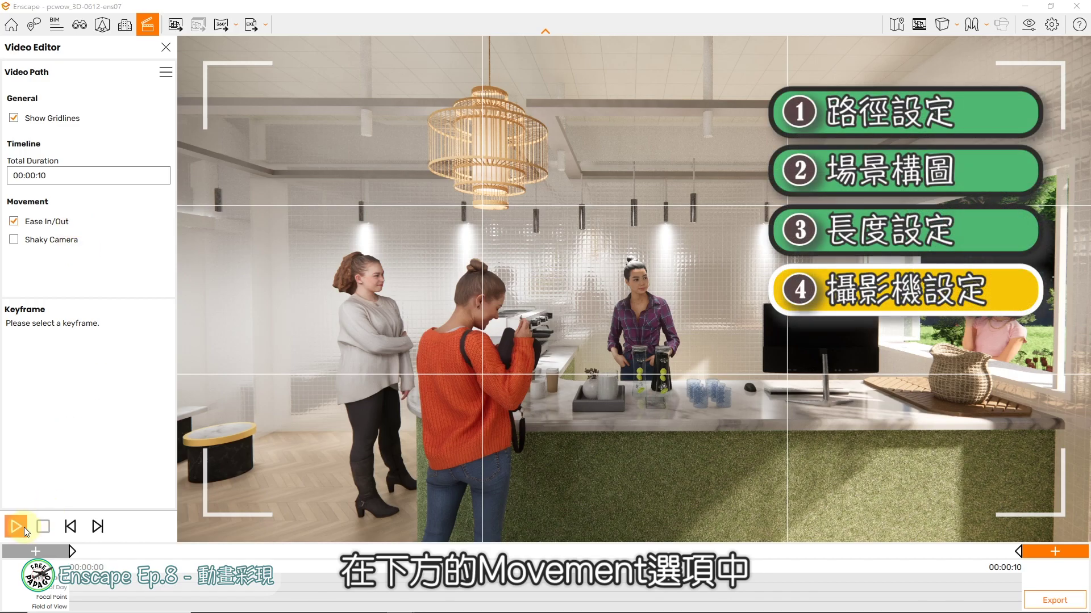
left_click(23, 526)
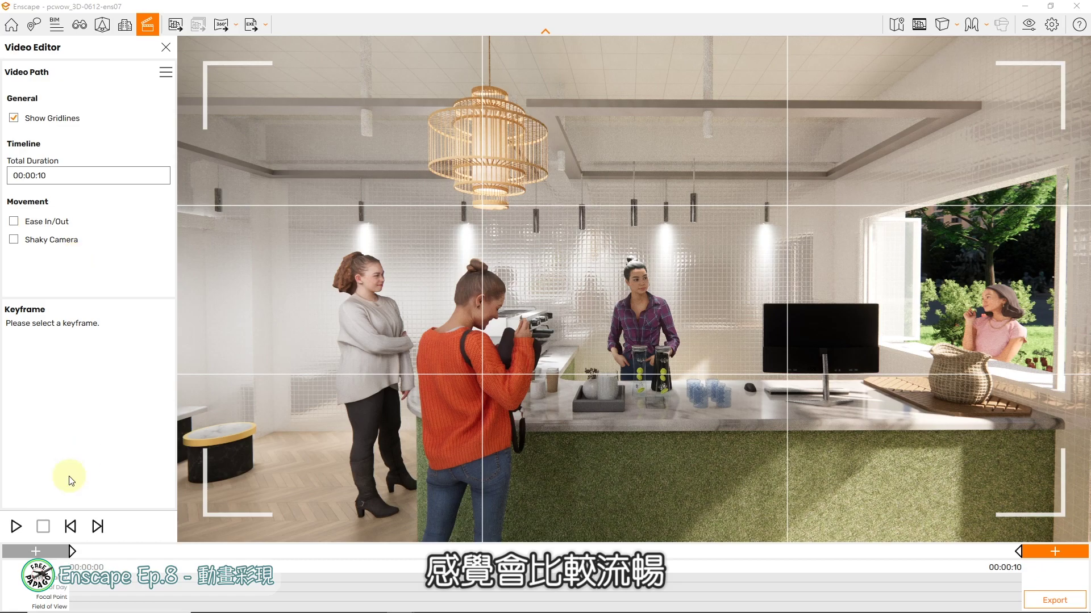
left_click(18, 527)
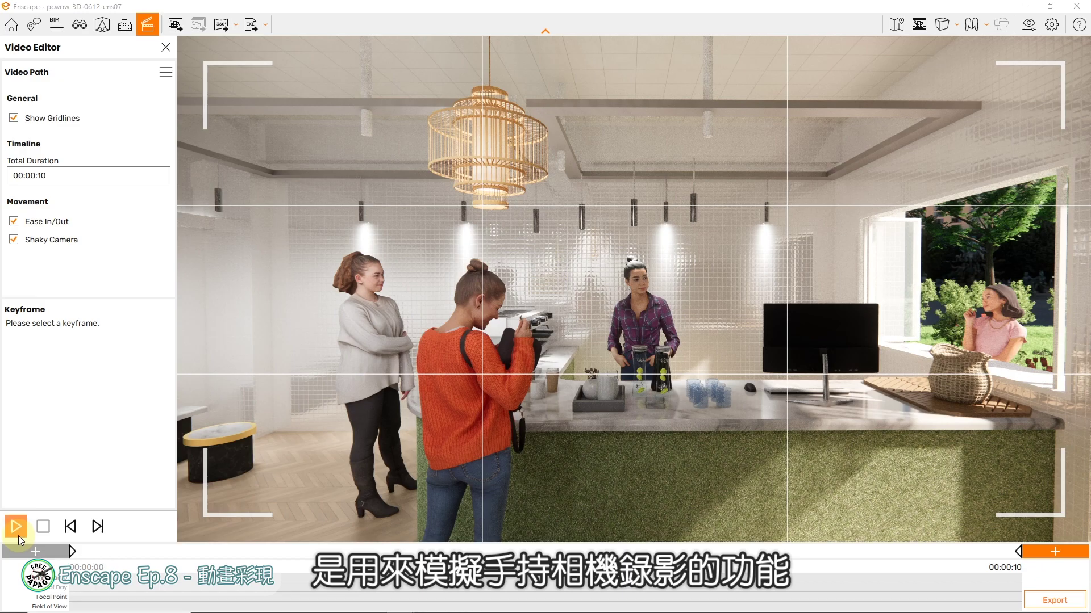
left_click(16, 527)
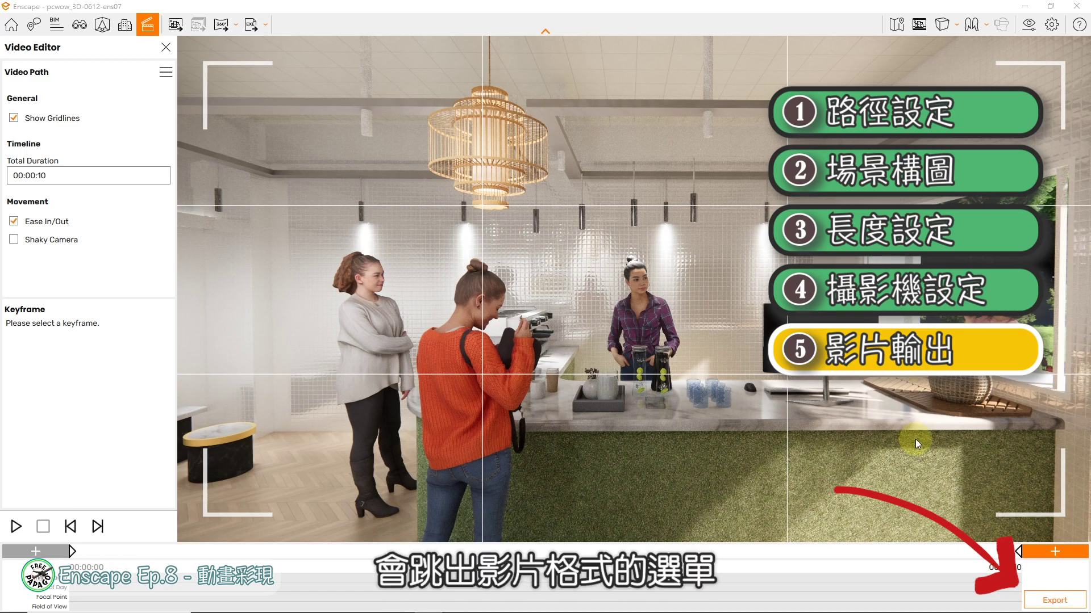
- Open the video export settings and keep Compression Quality at Maximum
left_click(1034, 603)
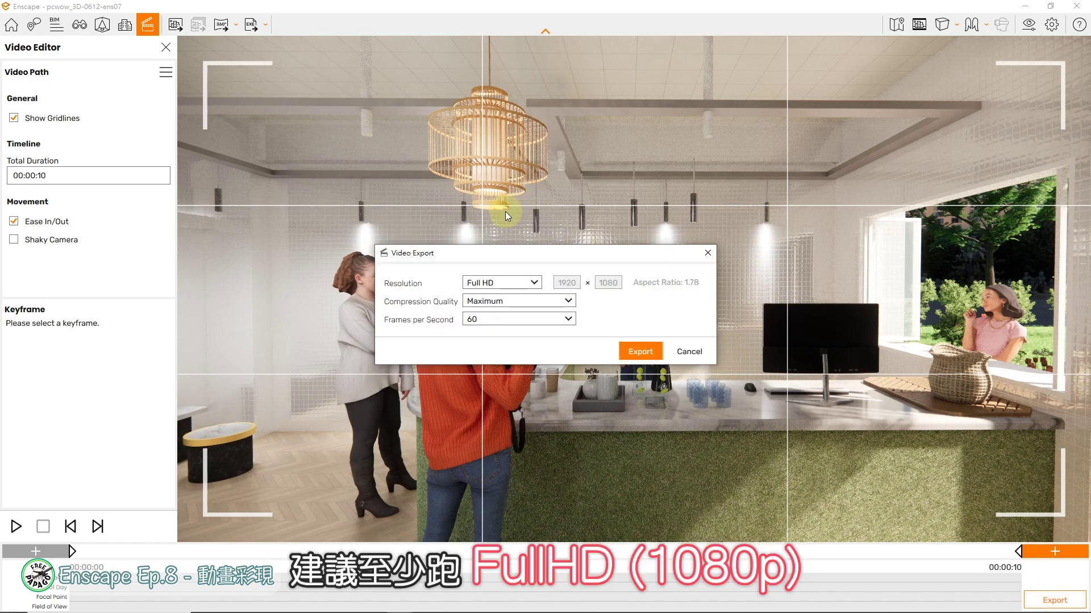
left_click(529, 283)
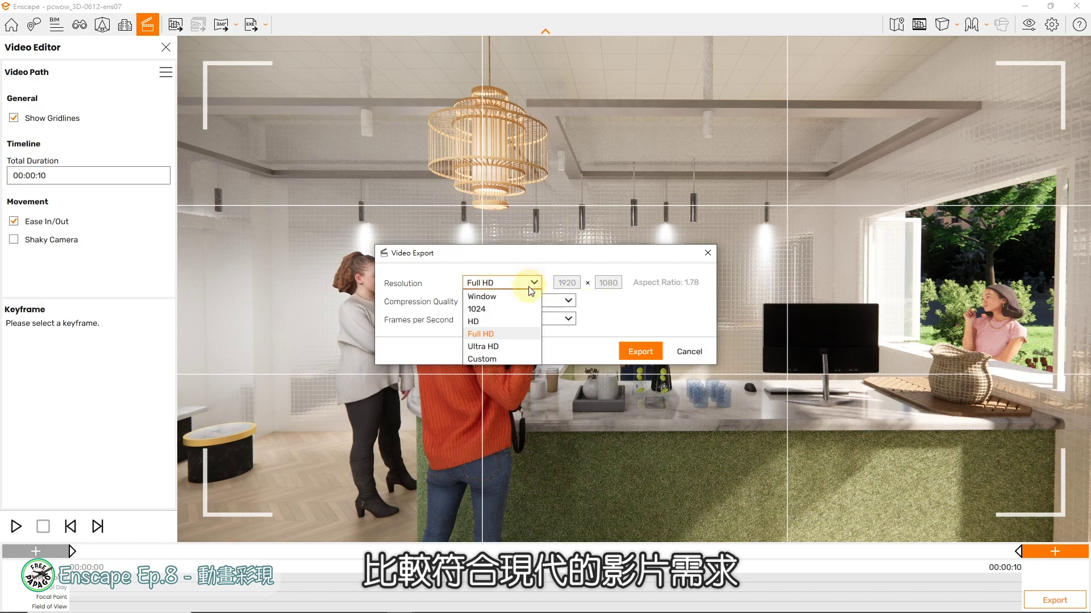
left_click(508, 358)
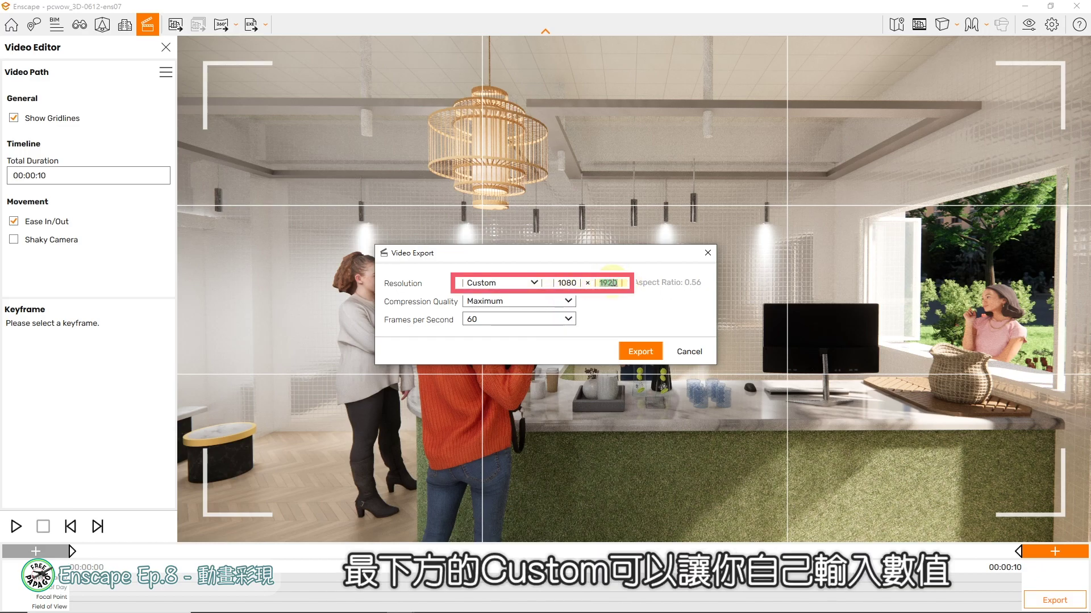
left_click(571, 302)
left_click(571, 301)
left_click(572, 301)
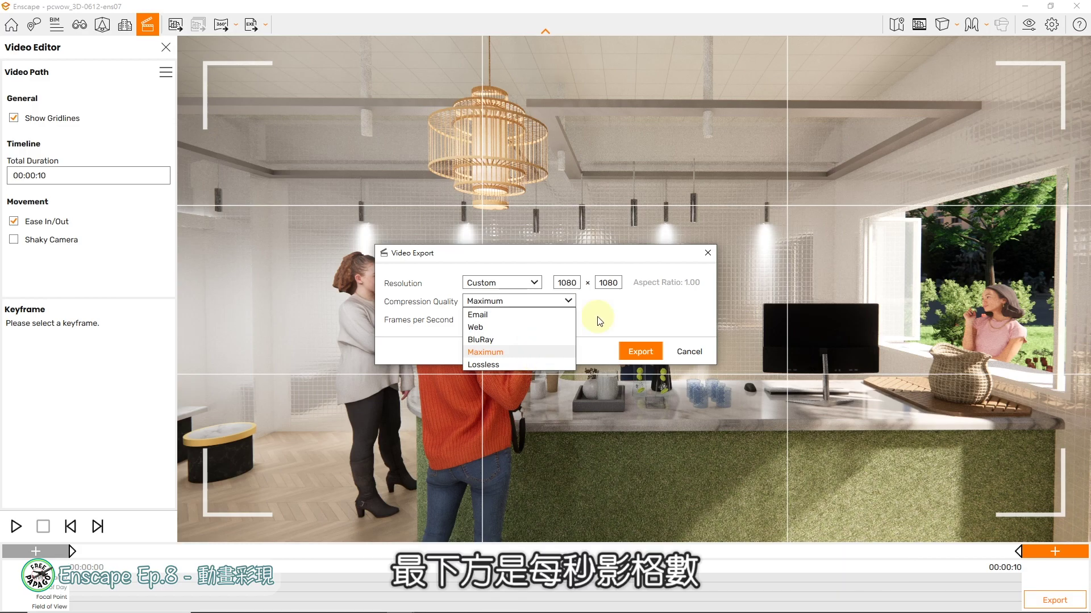
left_click(566, 301)
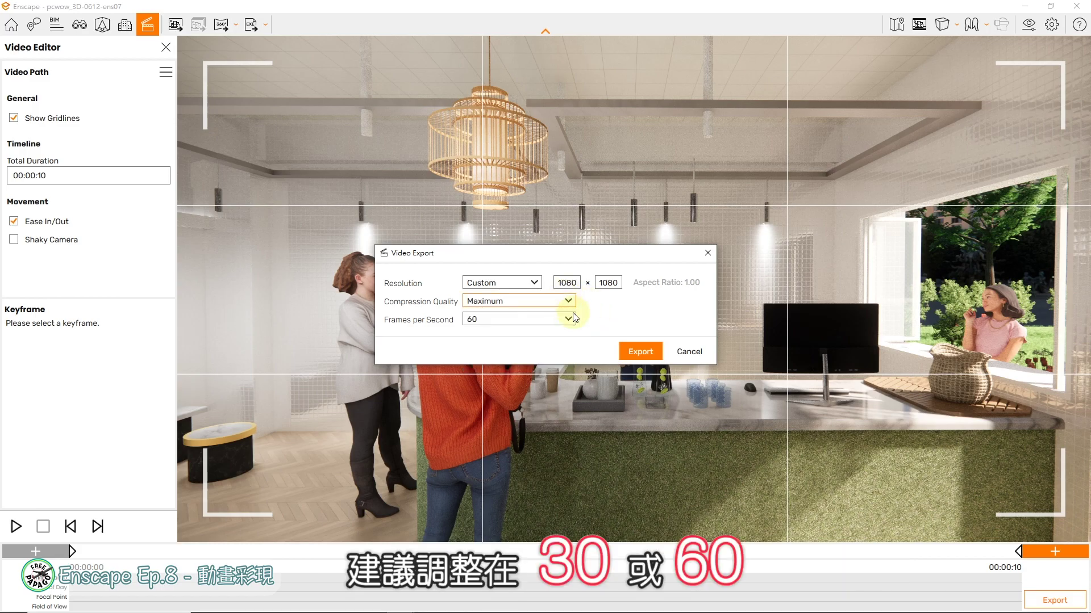
- Keep 60 frames per second, restore Full HD resolution, and start the export
left_click(570, 319)
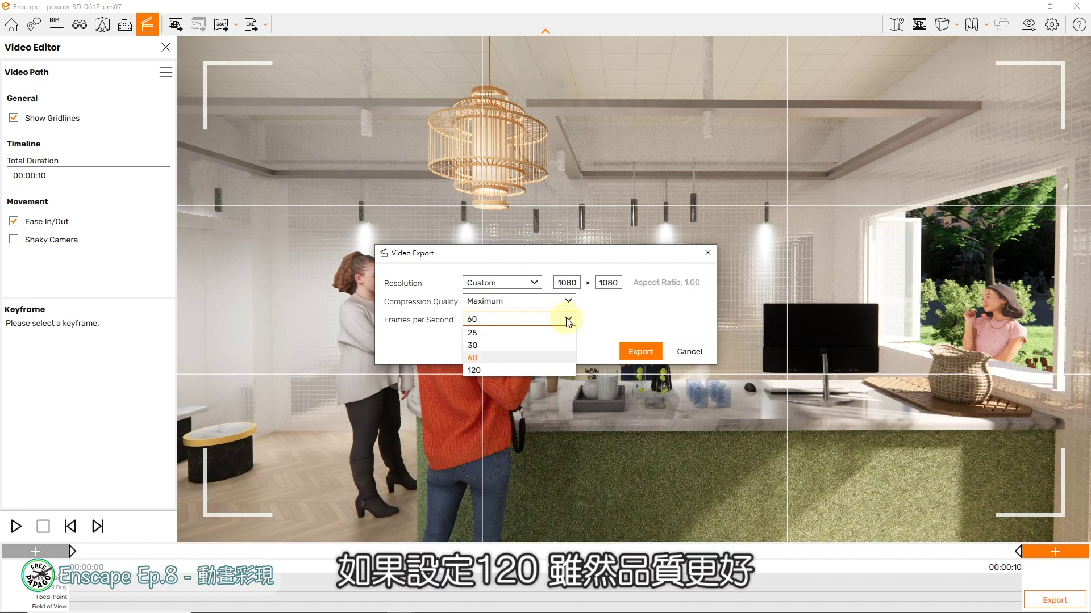
left_click(623, 315)
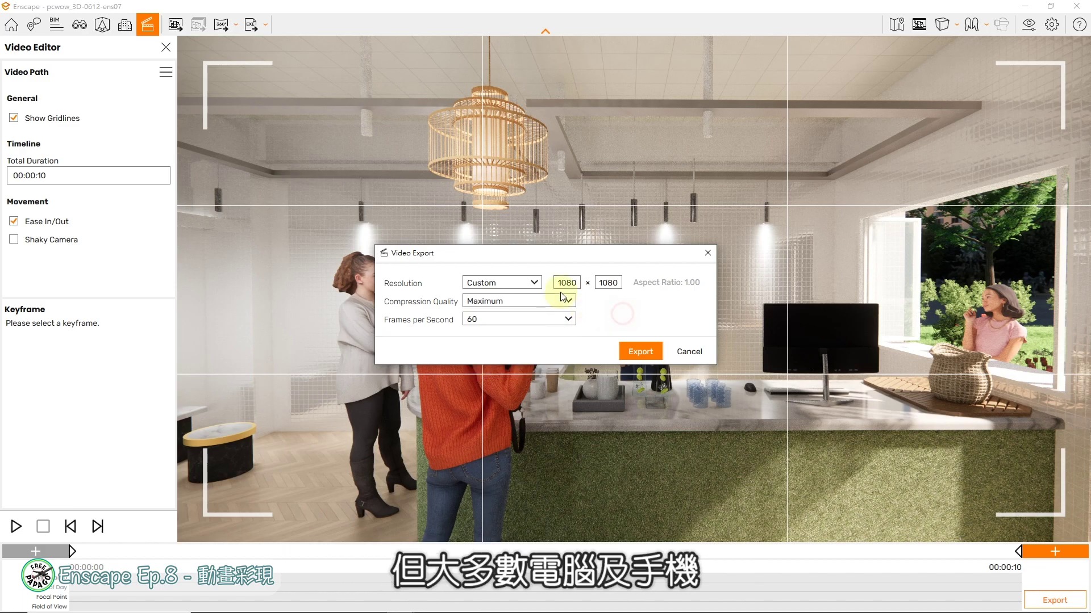
left_click(529, 283)
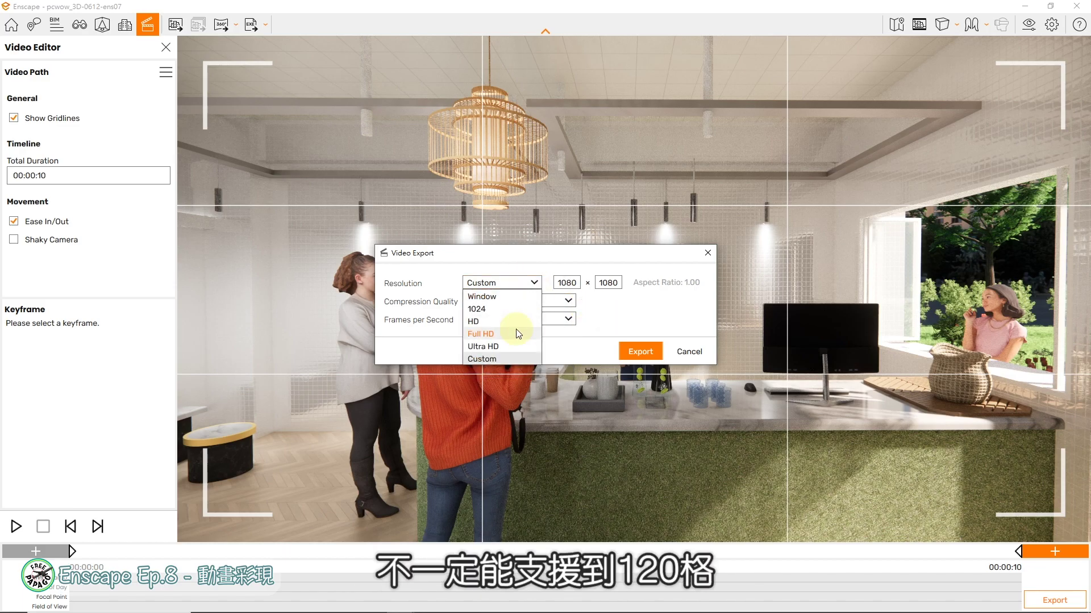
left_click(518, 334)
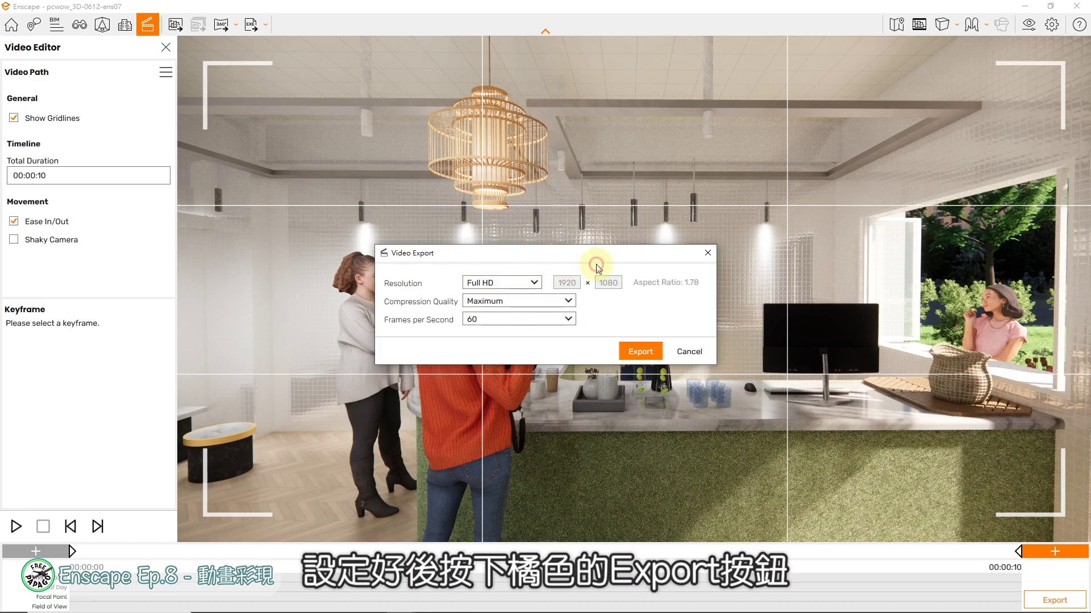
left_click(657, 355)
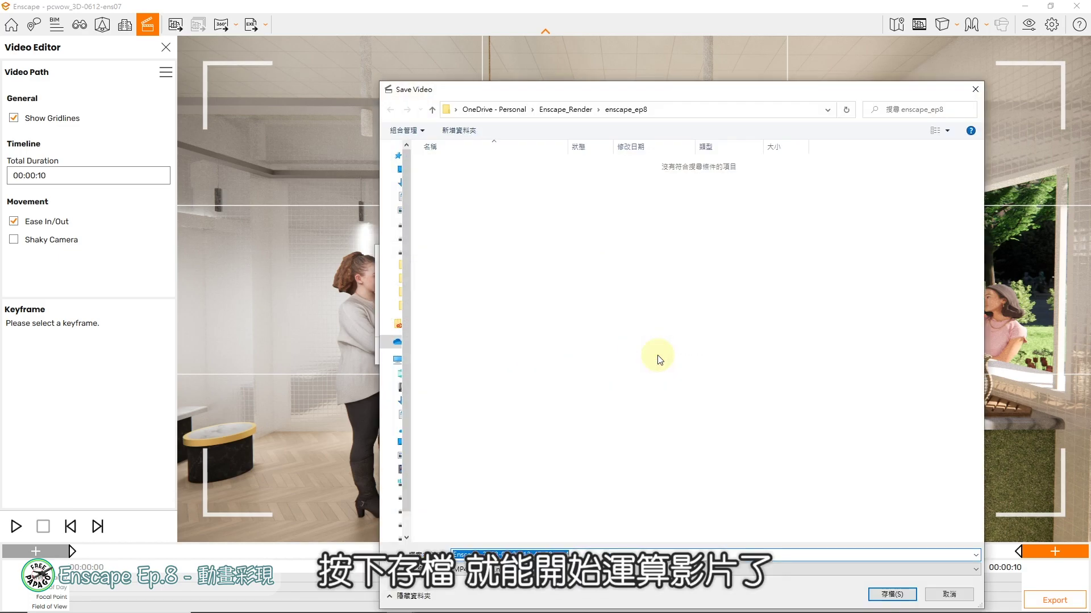
- Save the video under its default name in the enscape_ep8 folder to begin rendering
left_click(879, 591)
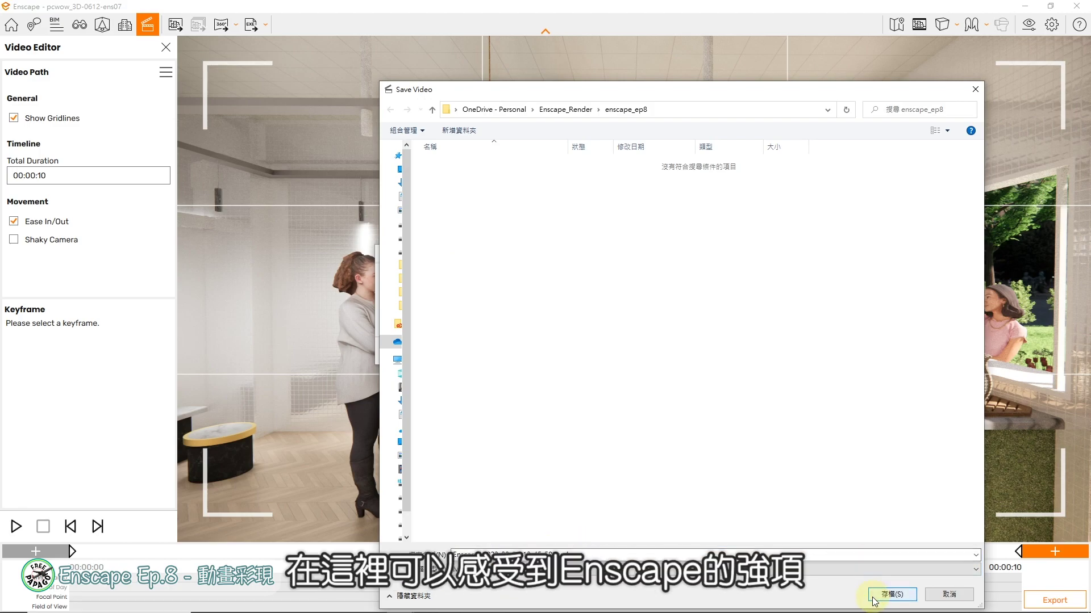
left_click(873, 596)
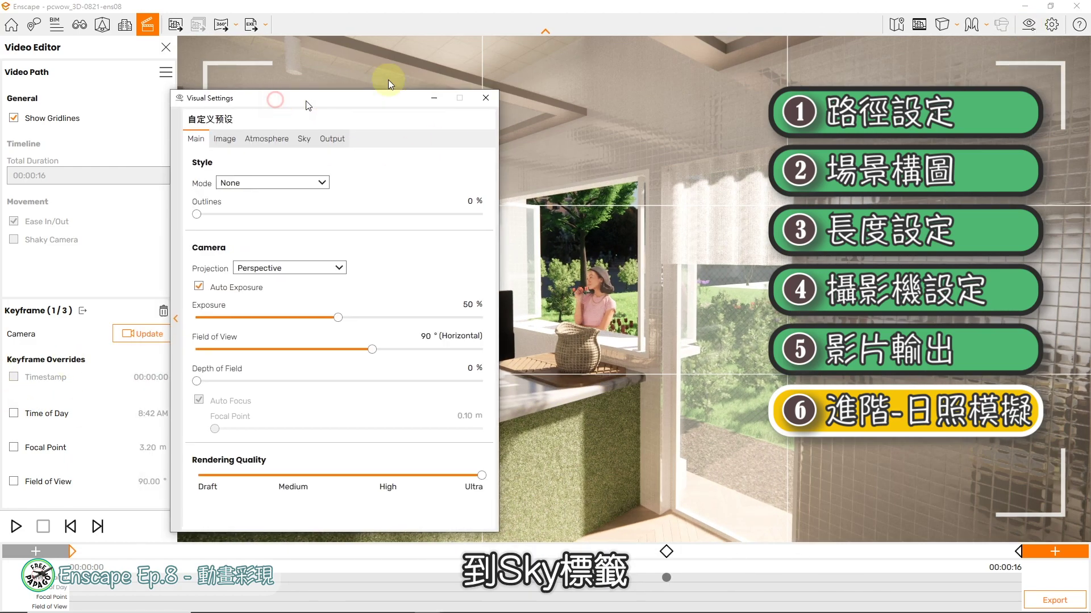
- Change the sky horizon image to White Cubes in the visual settings
left_click_drag(274, 100, 376, 74)
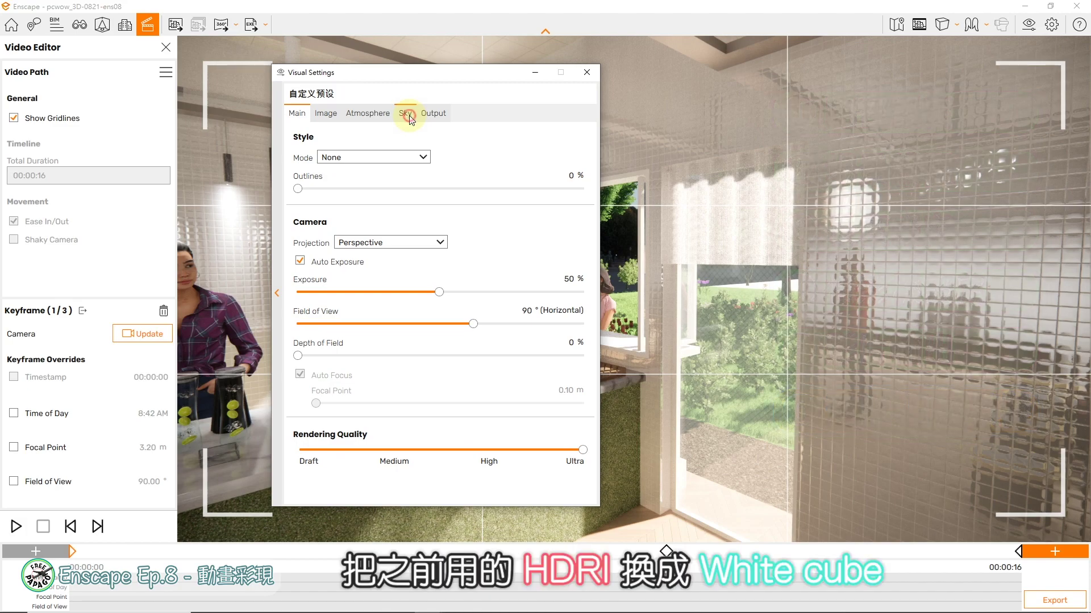
left_click(405, 113)
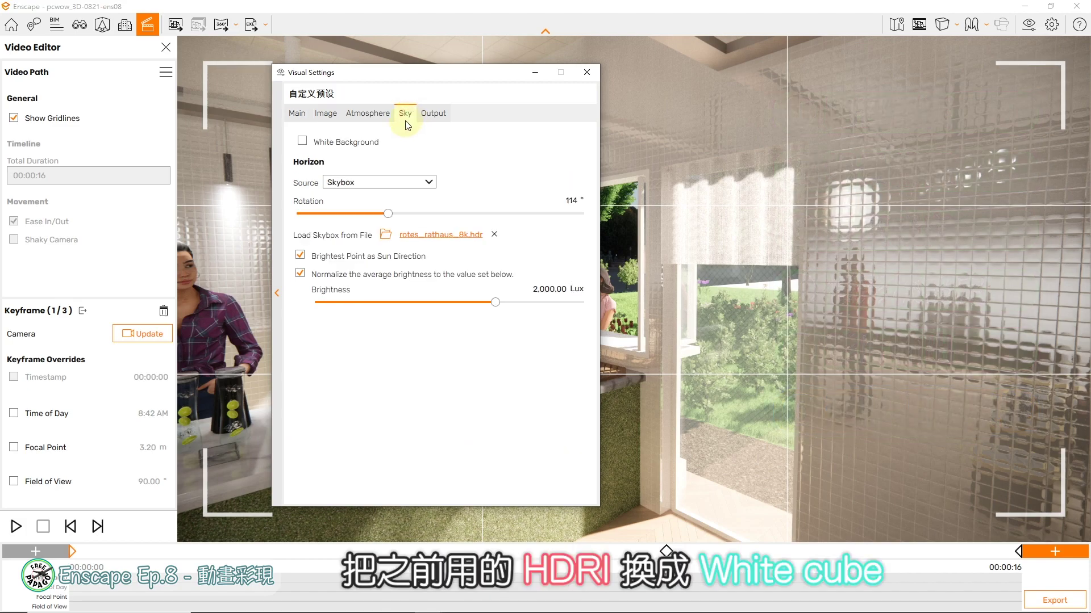
left_click(374, 186)
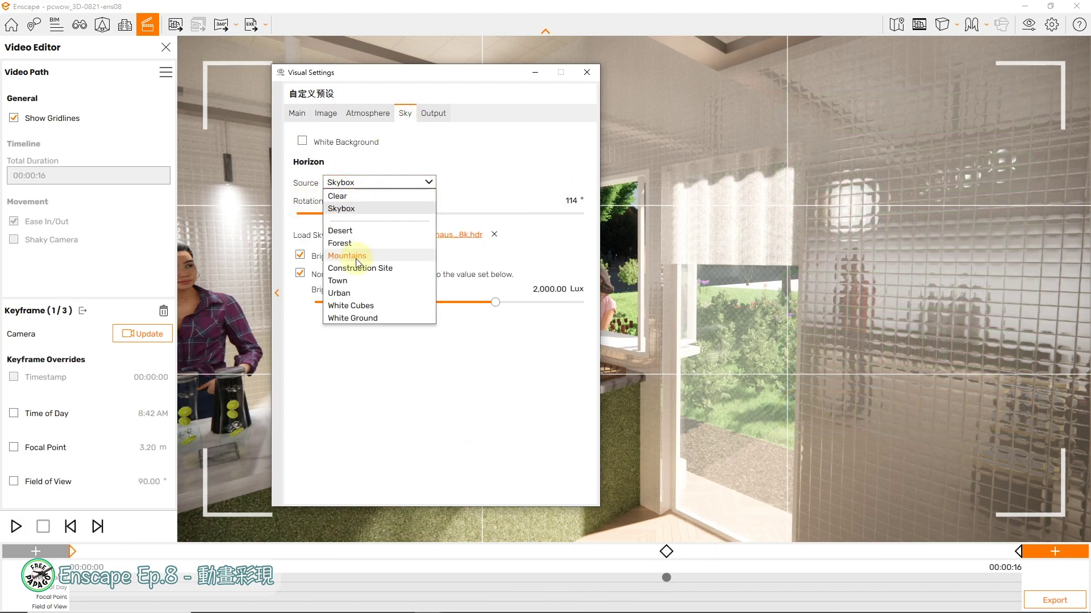
left_click(362, 308)
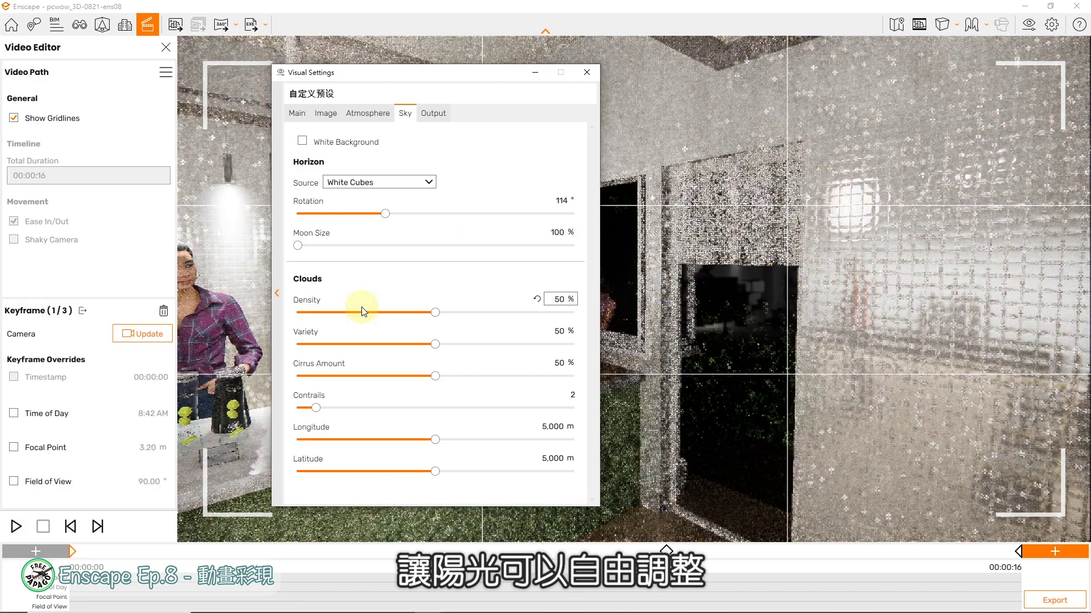
left_click(587, 73)
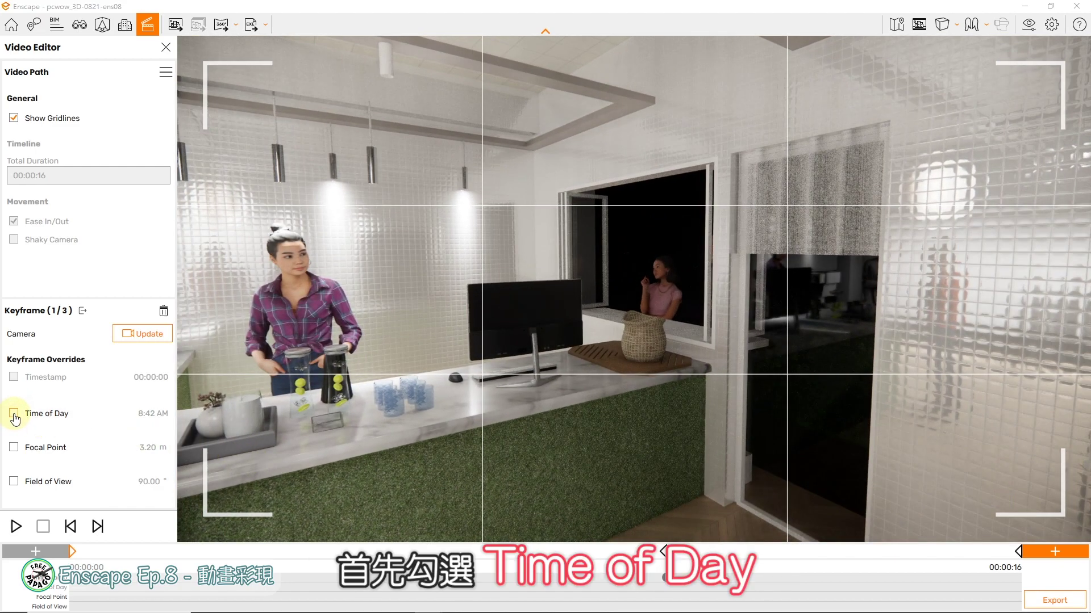
- Enable the first keyframe's Time of Day override and set the second keyframe to 3:42 PM
left_click(37, 418)
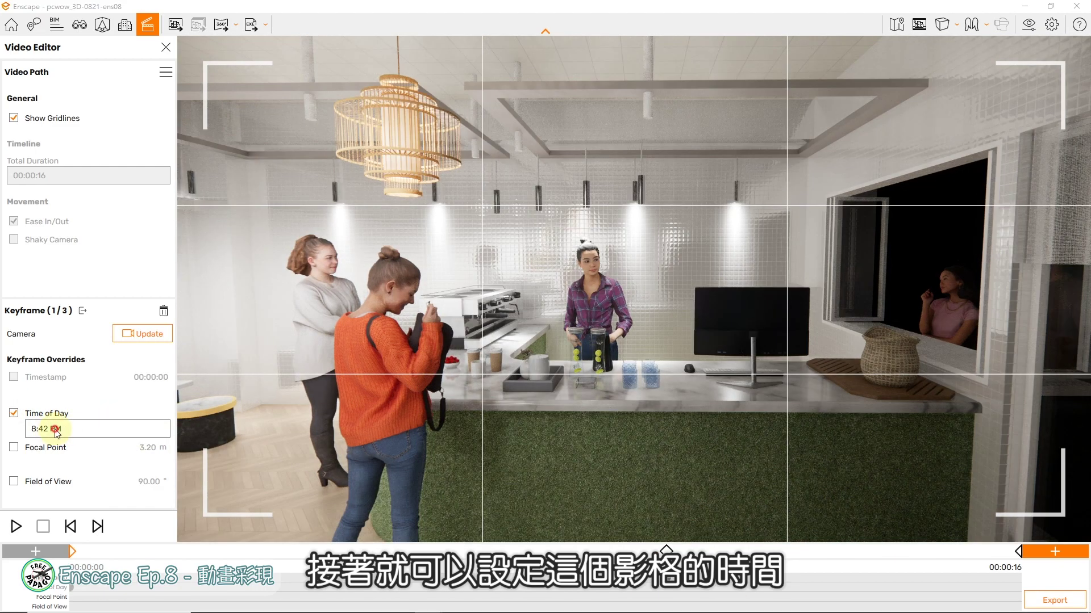
left_click(72, 429)
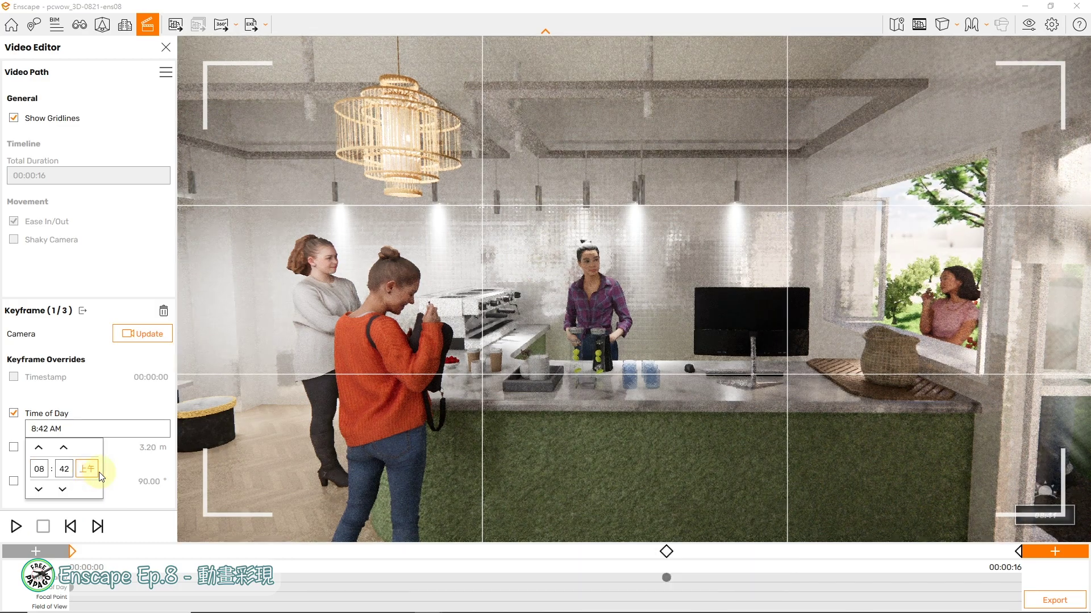
left_click(99, 527)
left_click(13, 420)
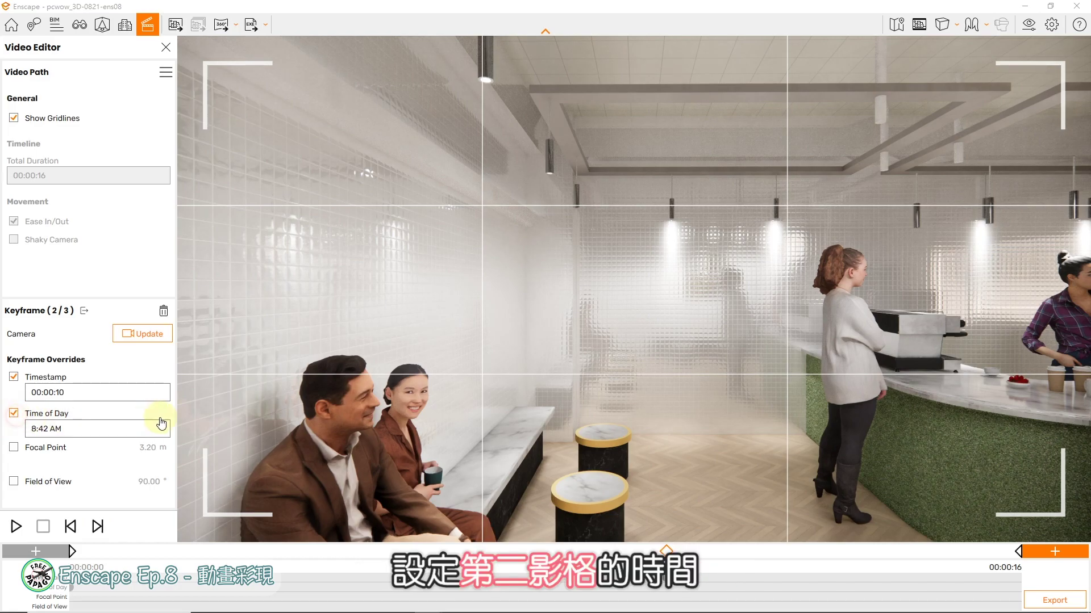
left_click(43, 429)
left_click(40, 449)
left_click(40, 450)
left_click(41, 450)
left_click(41, 450)
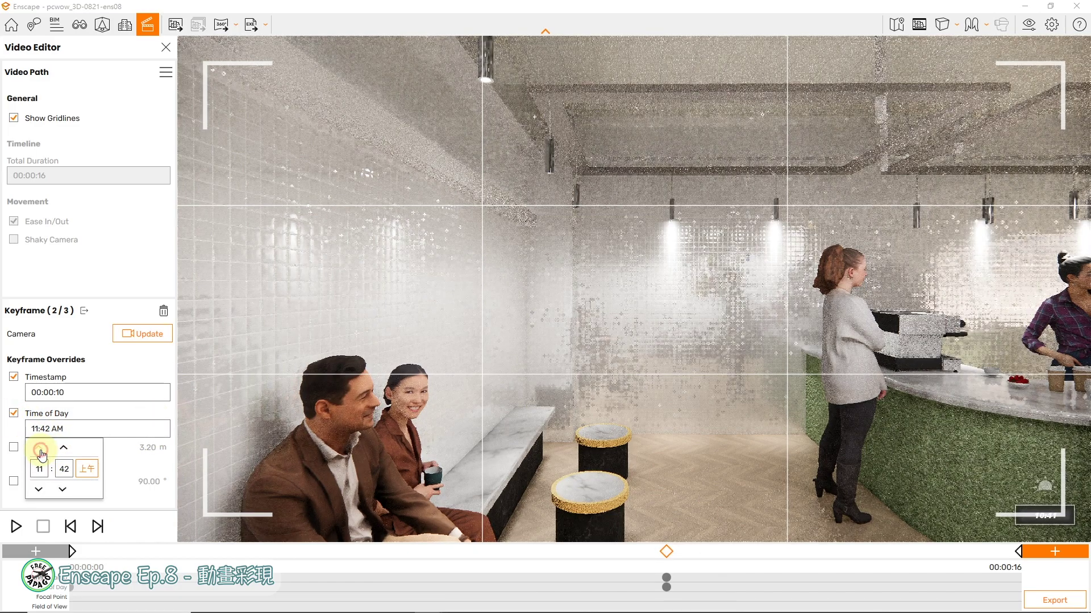
left_click(40, 450)
left_click(40, 450)
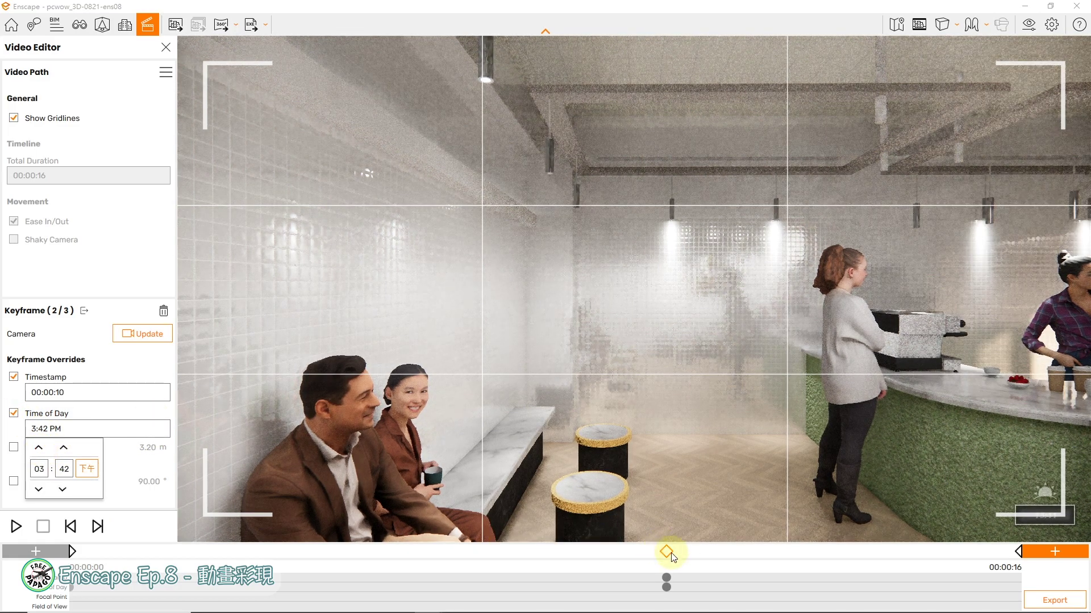
- Set the last keyframe's Time of Day to 7:42 PM and preview the walkthrough from the start
left_click(1018, 553)
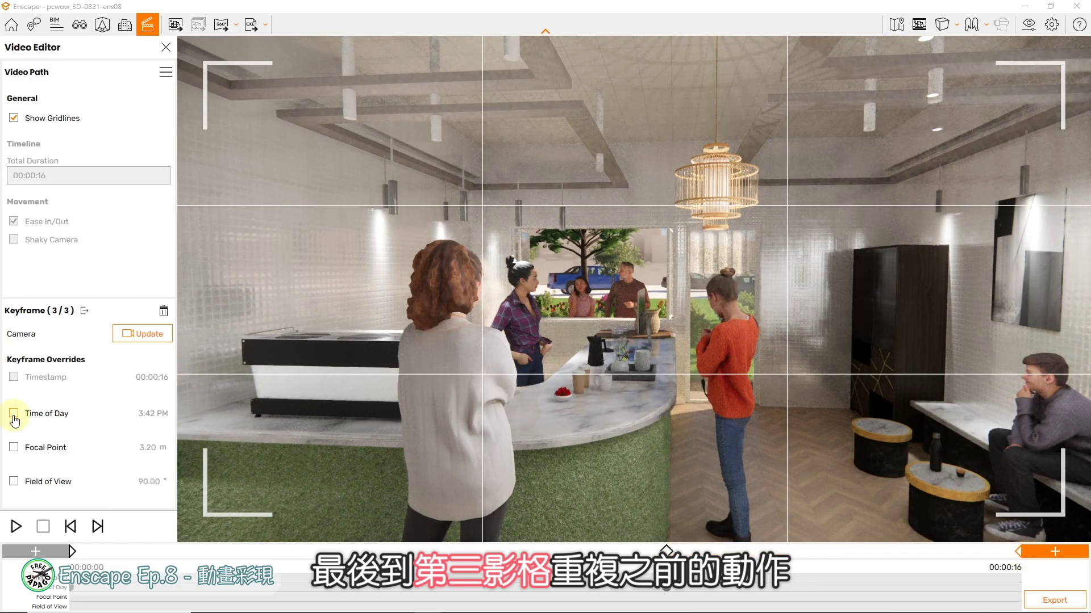
left_click(13, 413)
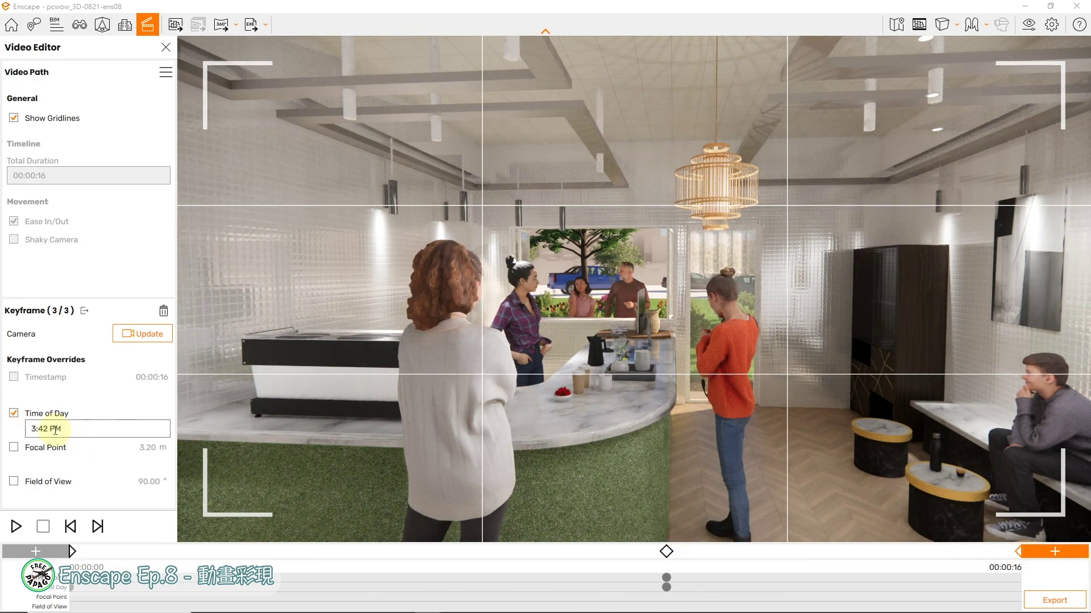
left_click(33, 429)
left_click(44, 448)
left_click(45, 448)
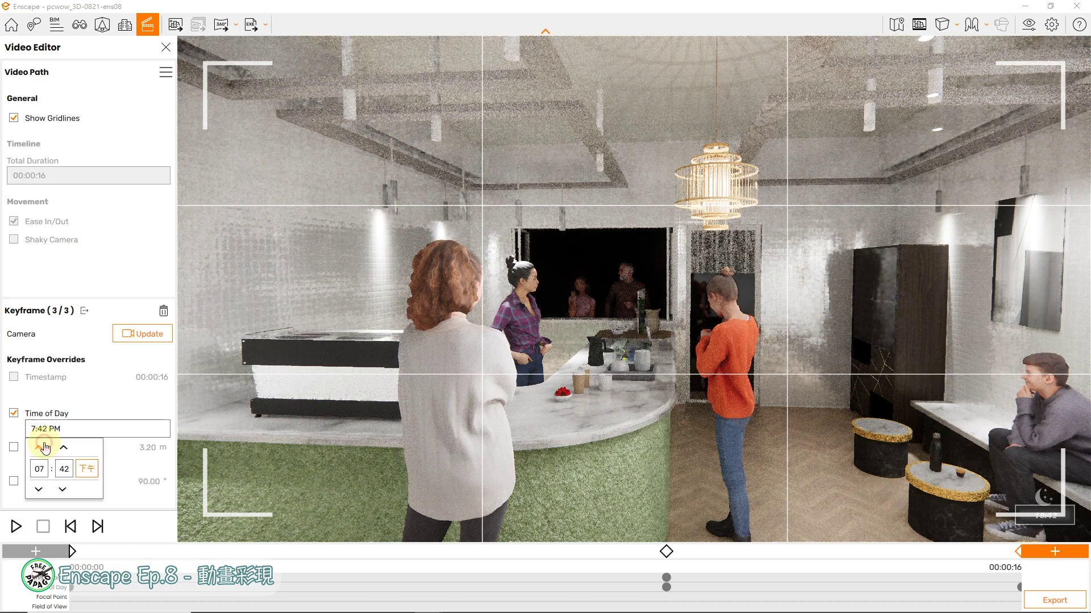
left_click(16, 526)
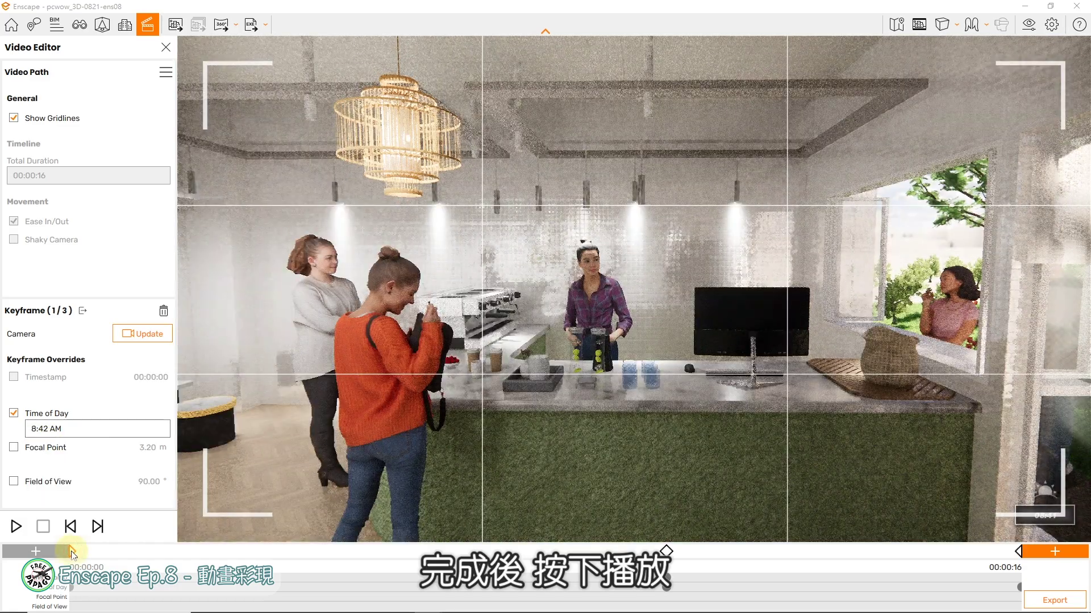
left_click(16, 527)
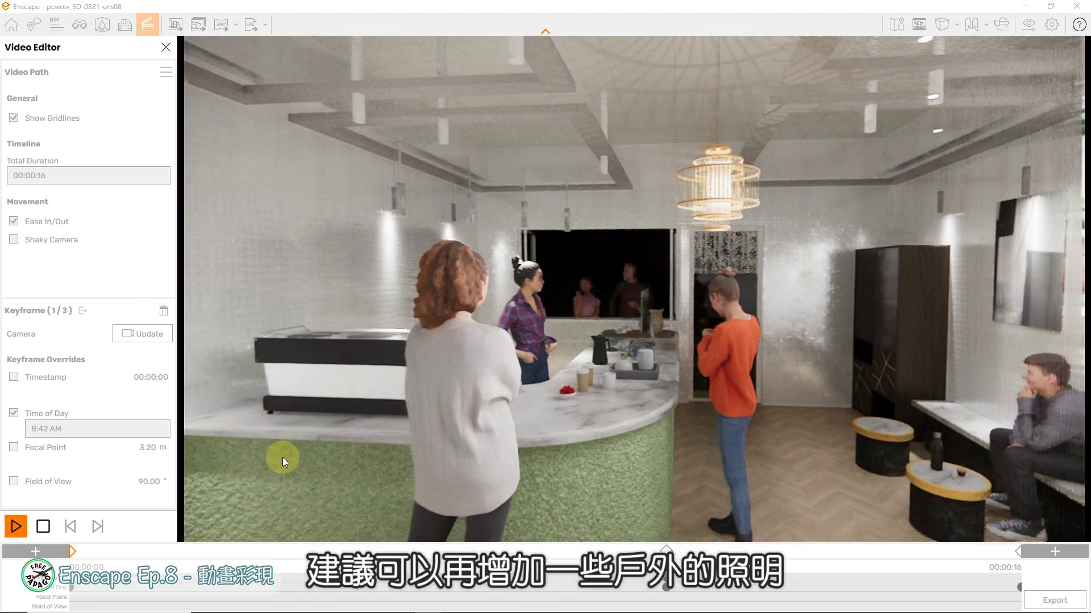
left_click(70, 527)
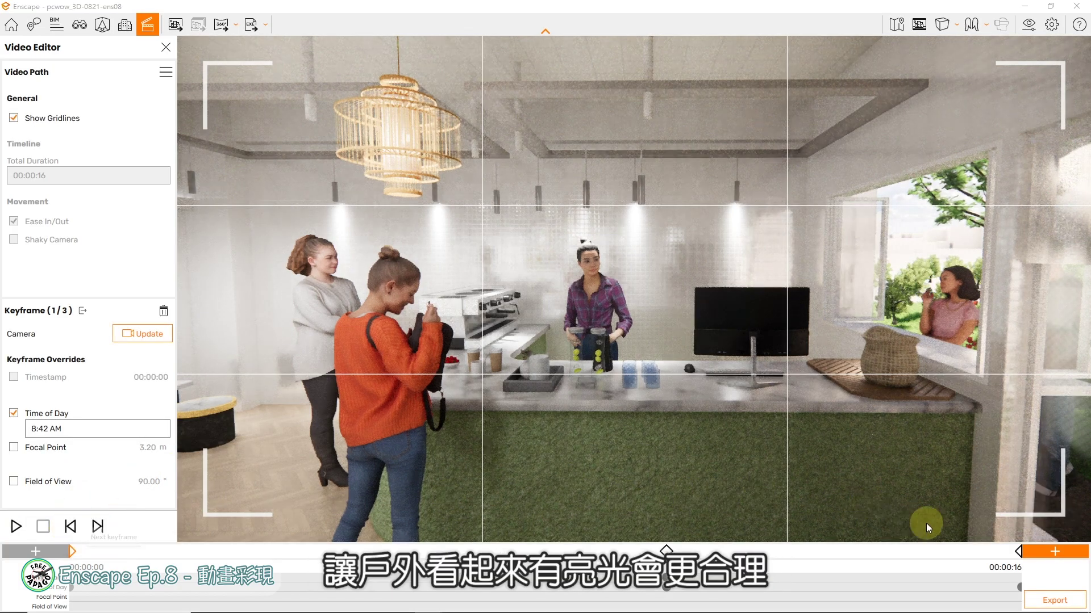
left_click(1017, 552)
left_click(104, 425)
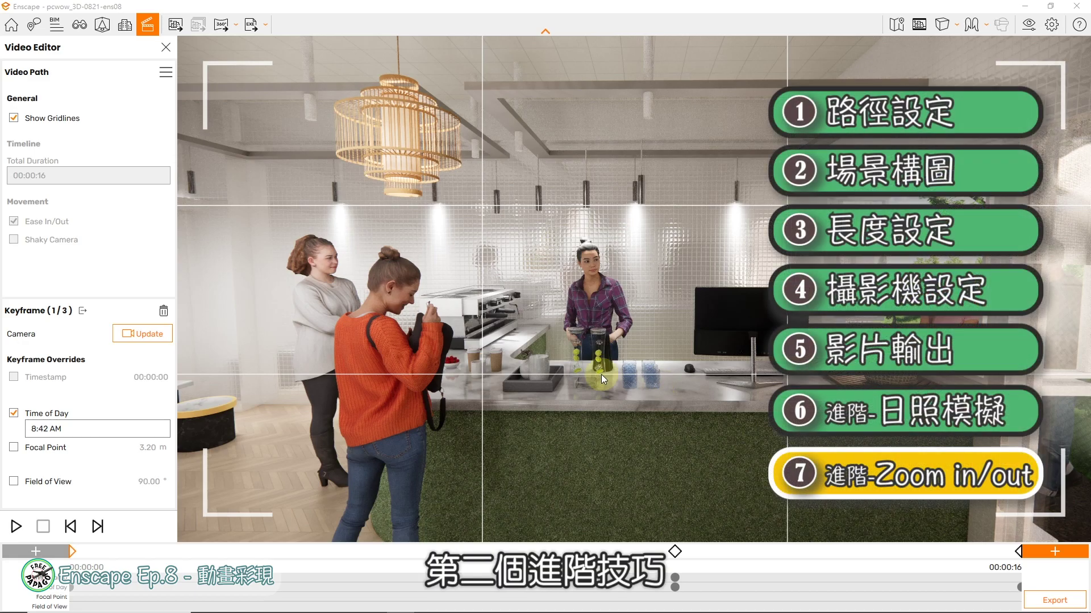
- Turn and zoom the camera to frame the counter tray with the vase and coffee cups
left_click_drag(596, 382, 599, 383)
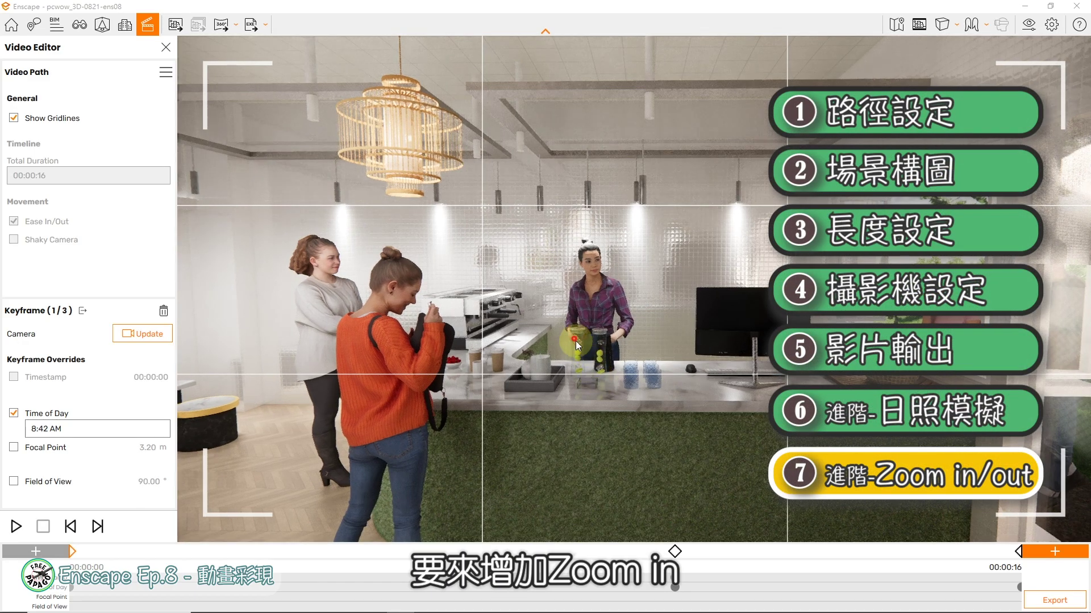
scroll(588, 359, "up", 5)
scroll(588, 359, "up", 10)
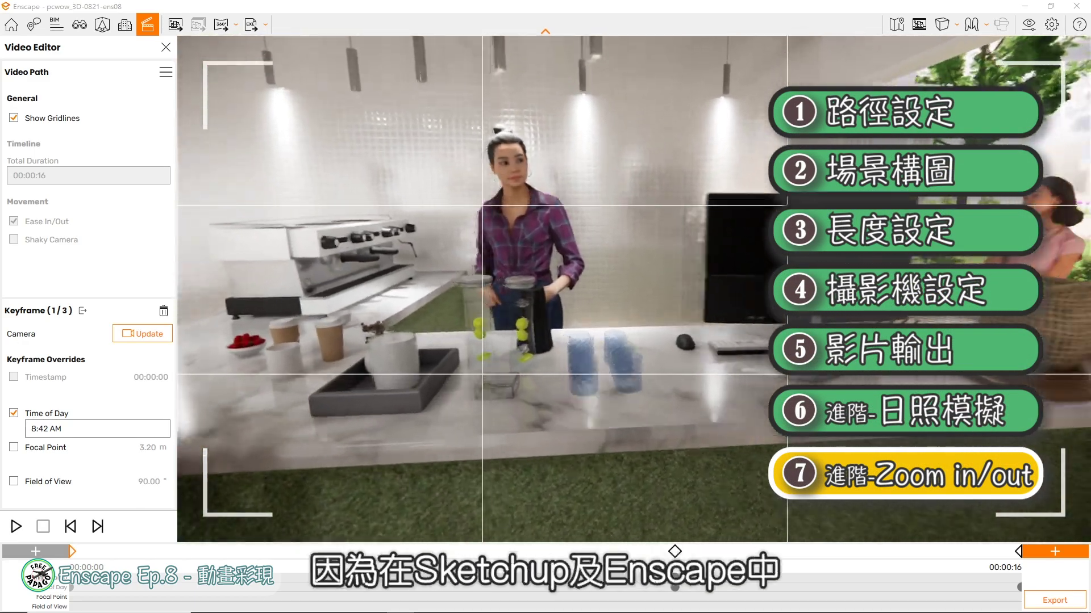
scroll(589, 359, "up", 10)
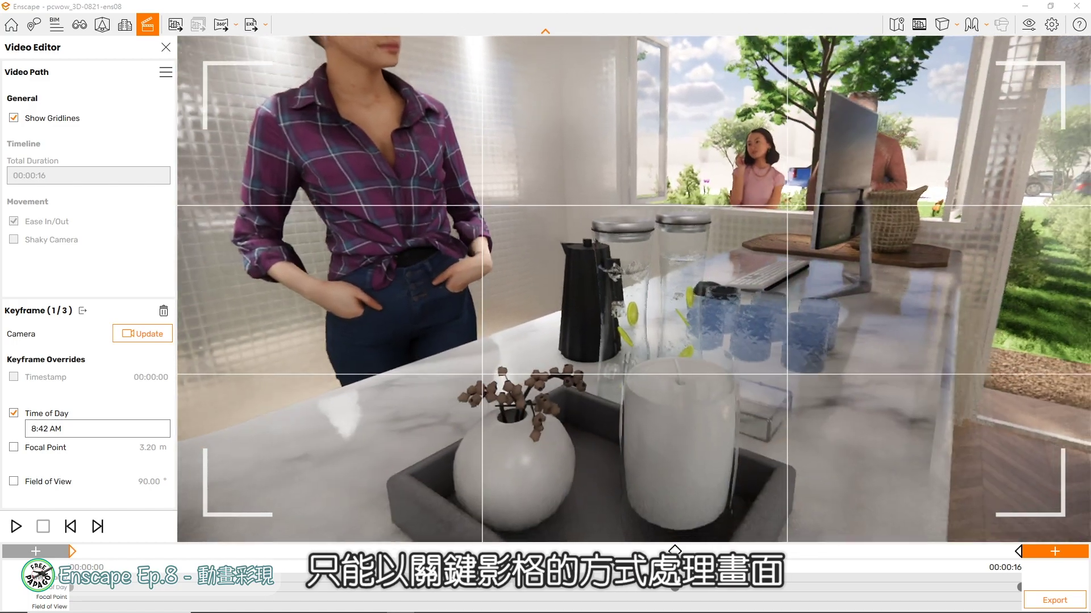
scroll(588, 359, "up", 10)
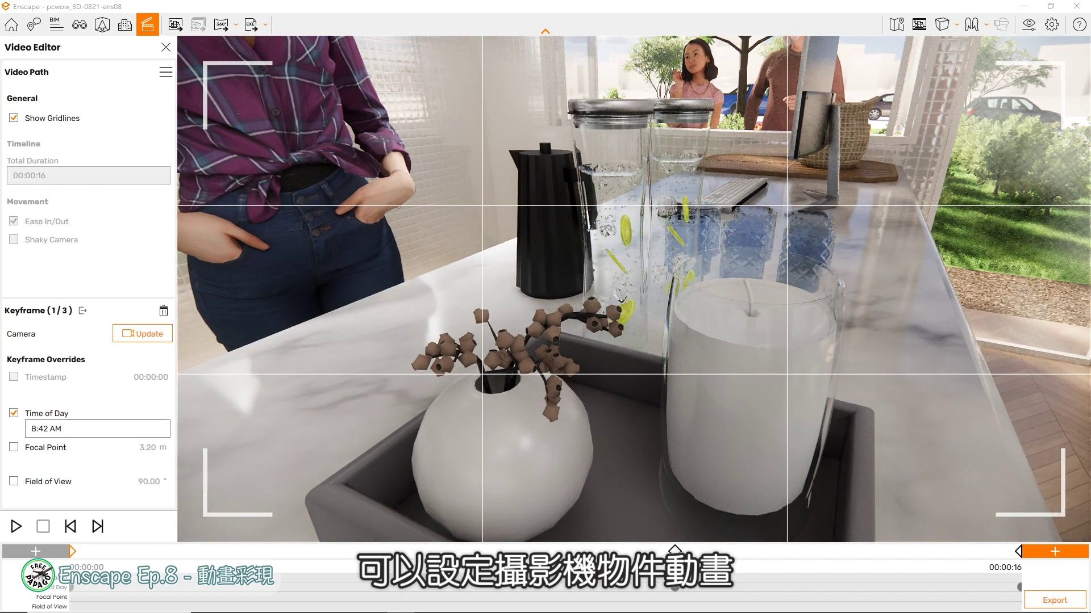
scroll(577, 343, "down", 8)
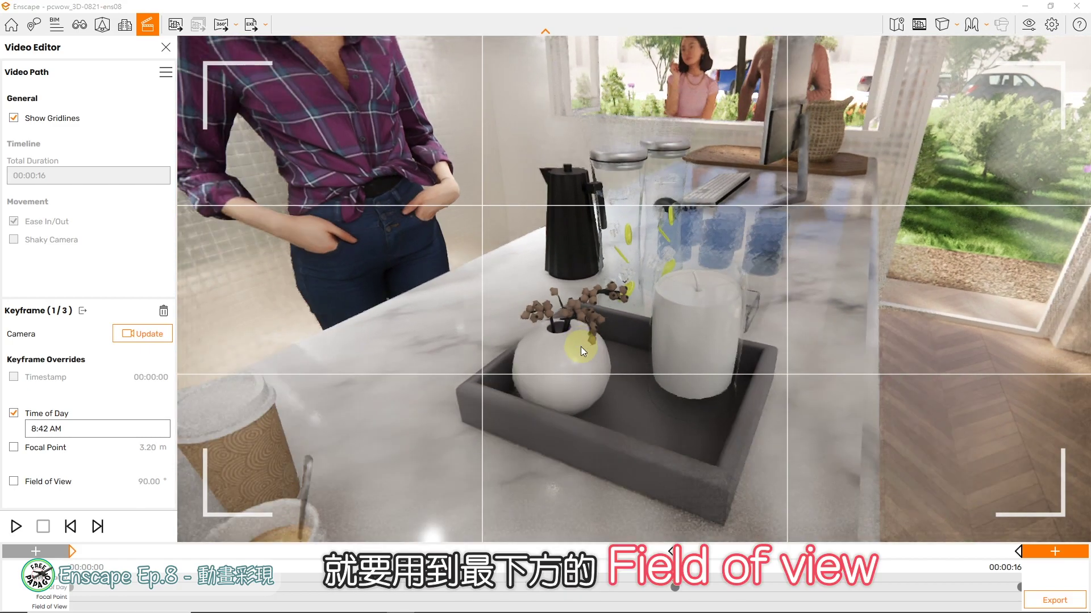
scroll(577, 354, "down", 3)
left_click_drag(572, 334, 490, 361)
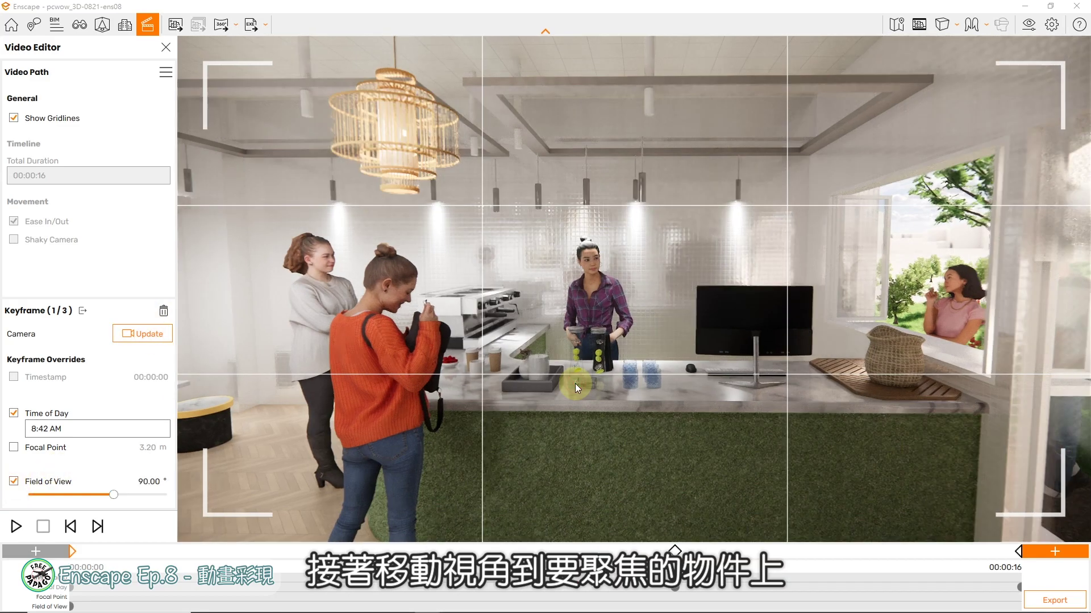
- Update the first keyframe's camera on the vase and narrow its Field of View to 10°
scroll(574, 383, "up", 5)
mouse_move(575, 384)
left_mouse_down()
mouse_move(591, 346)
mouse_move(500, 355)
mouse_move(595, 377)
left_mouse_up()
scroll(577, 375, "up", 5)
left_click(73, 329)
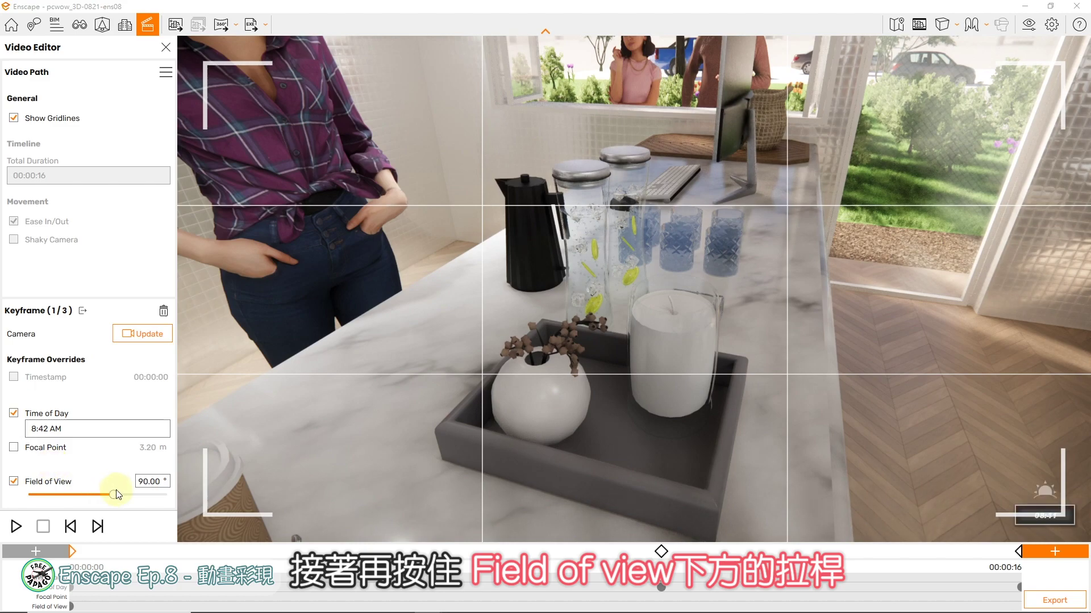
left_click_drag(118, 499, 44, 496)
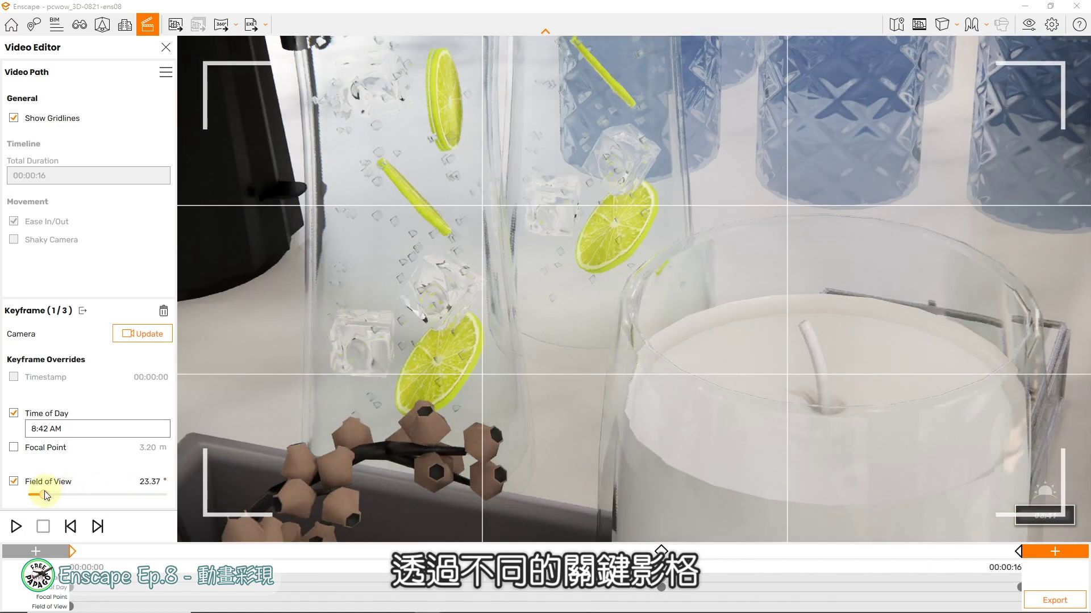
key("s")
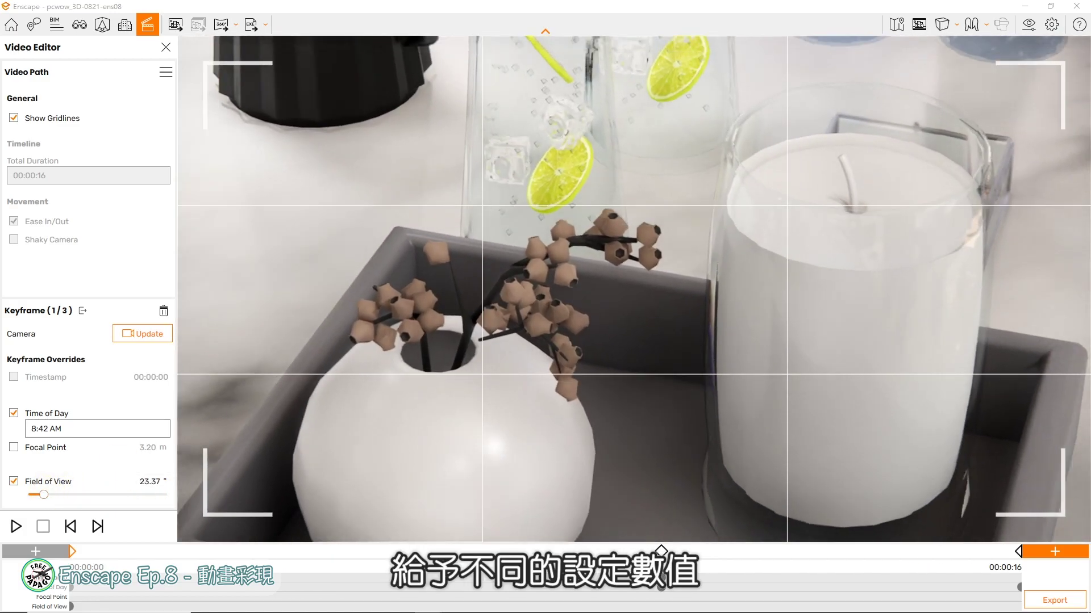
left_click(150, 335)
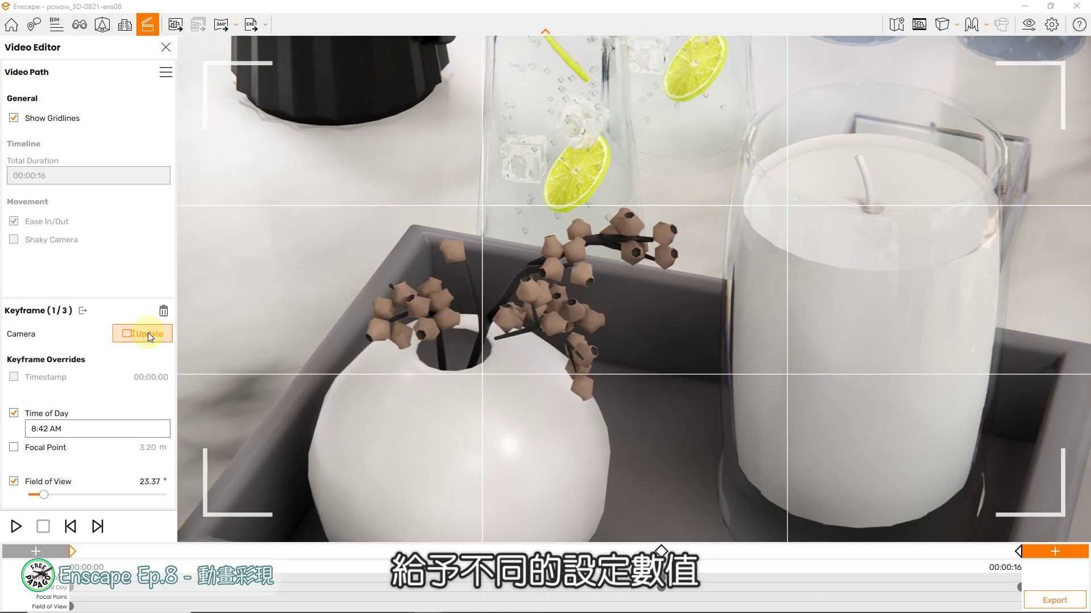
left_click_drag(27, 497, 22, 495)
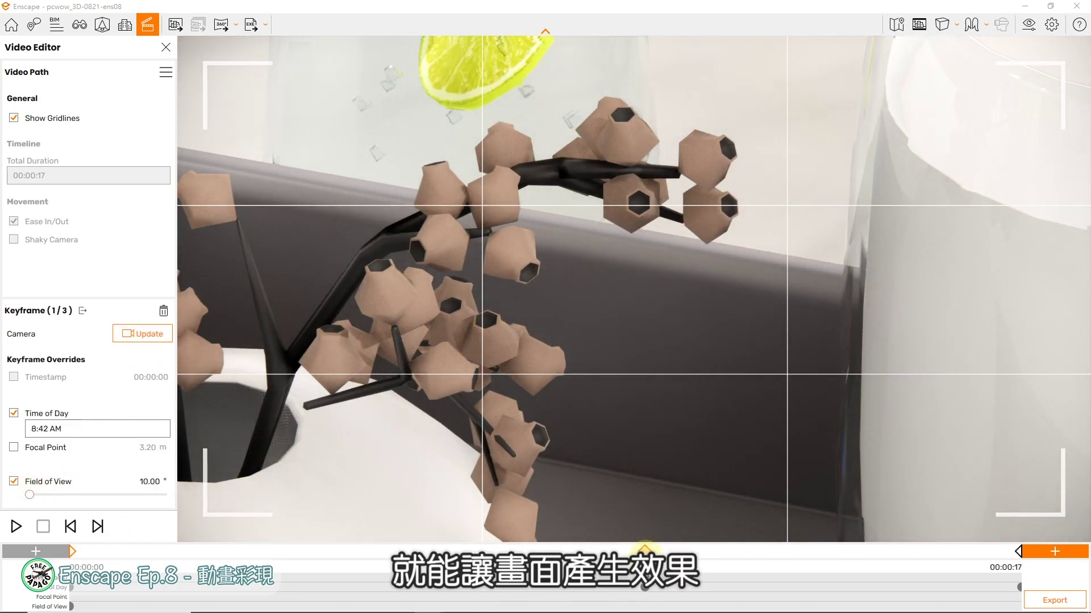
left_click(83, 427)
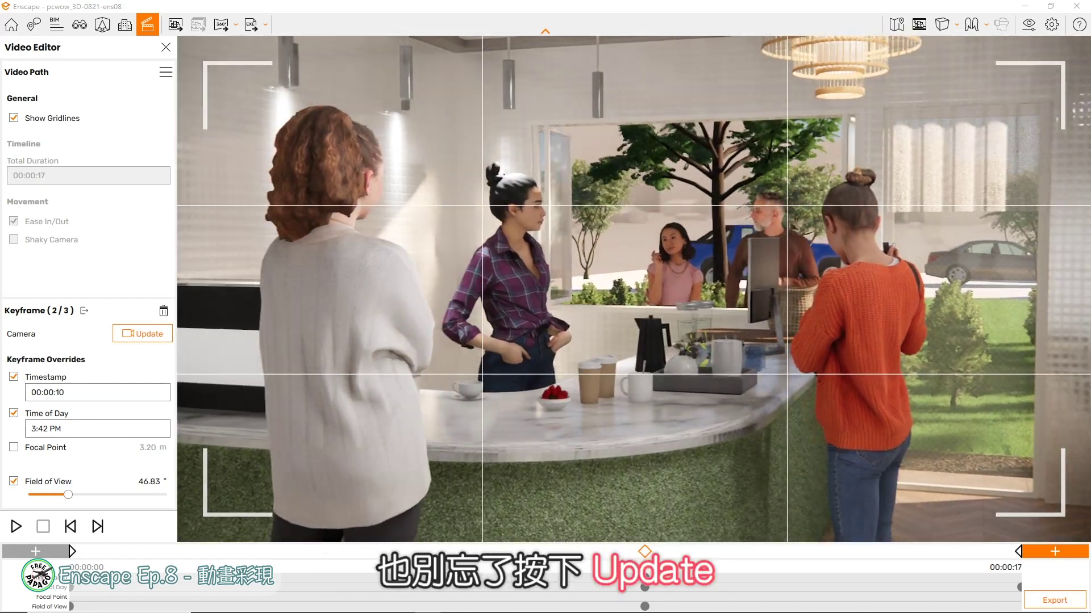
- Enable the last keyframe's Field of View override and widen it to 99.37°
left_click(1017, 554)
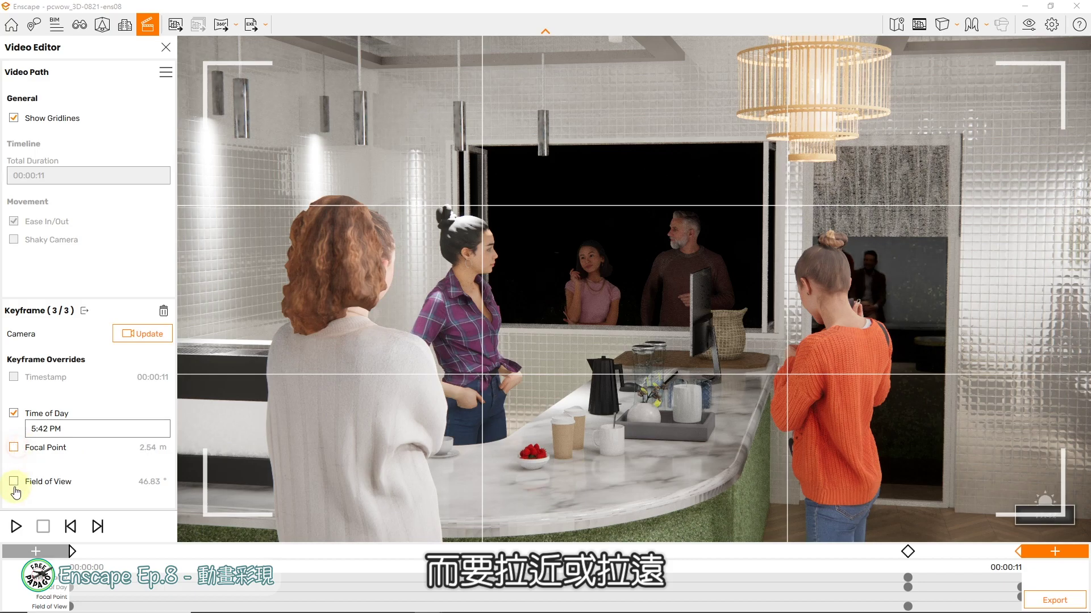
left_click(14, 482)
left_click_drag(85, 494, 110, 495)
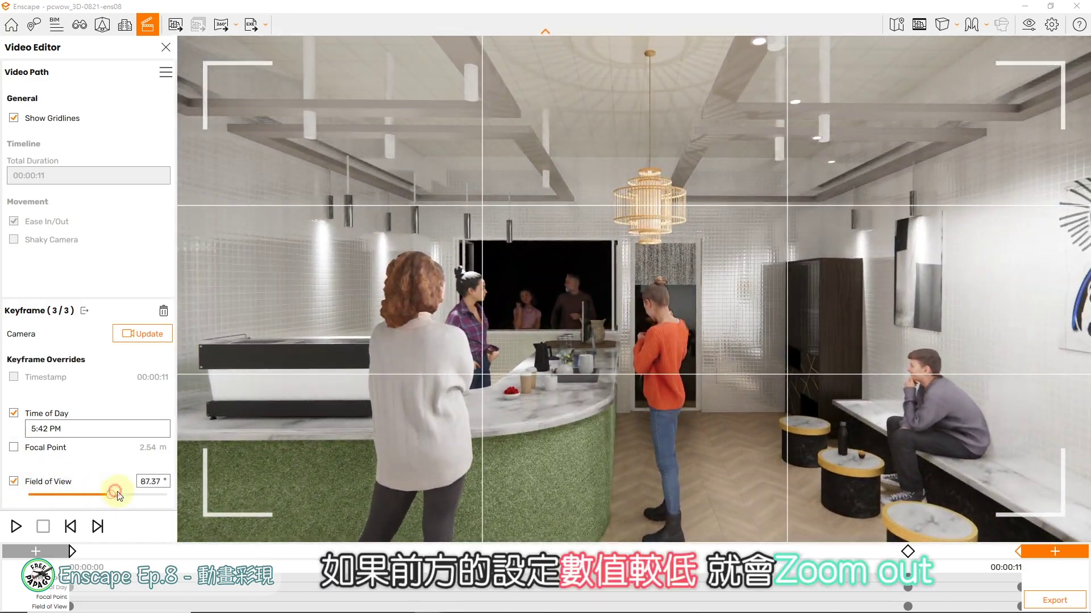
left_click_drag(117, 495, 123, 495)
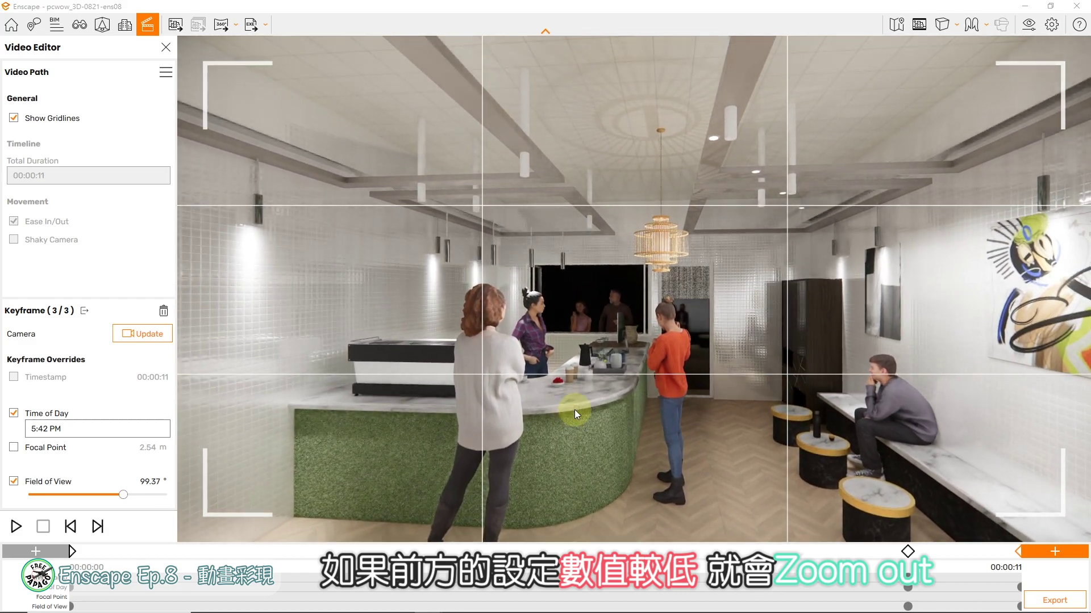